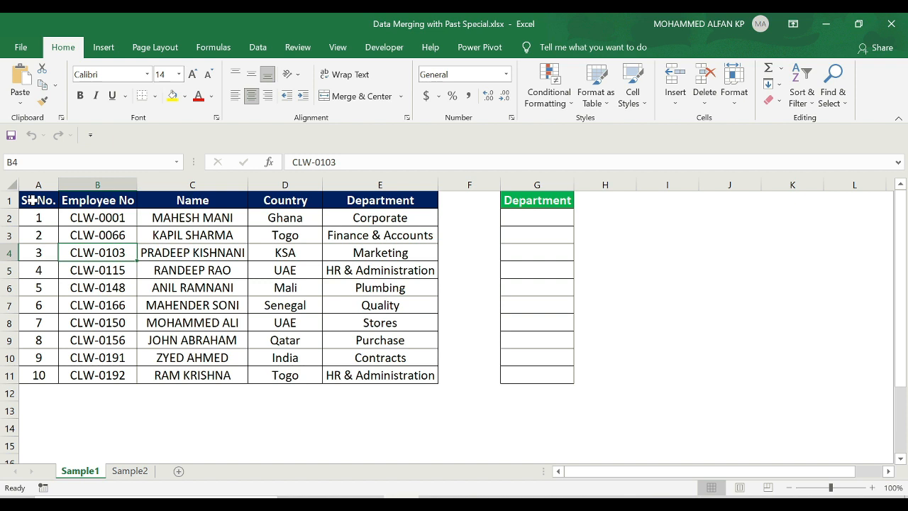
pyautogui.moveTo(32, 201); pyautogui.dragTo(394, 375)
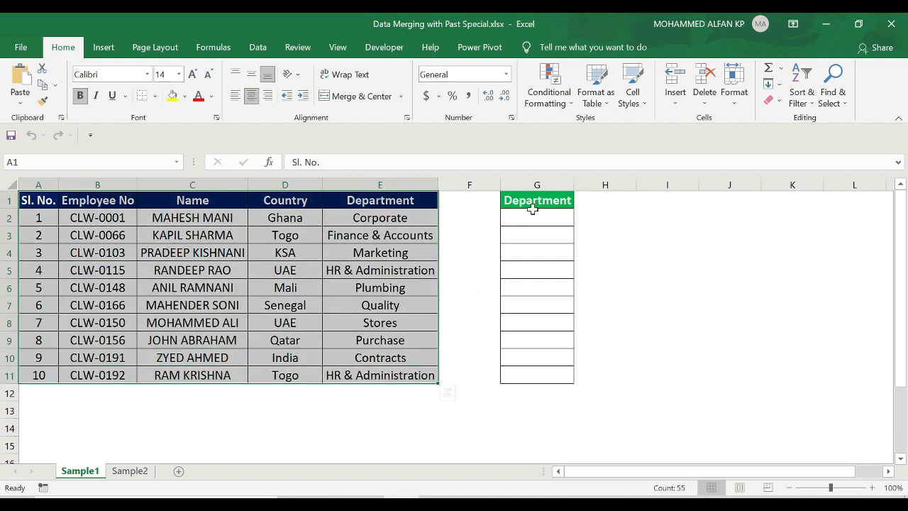
pyautogui.moveTo(532, 209); pyautogui.dragTo(547, 376)
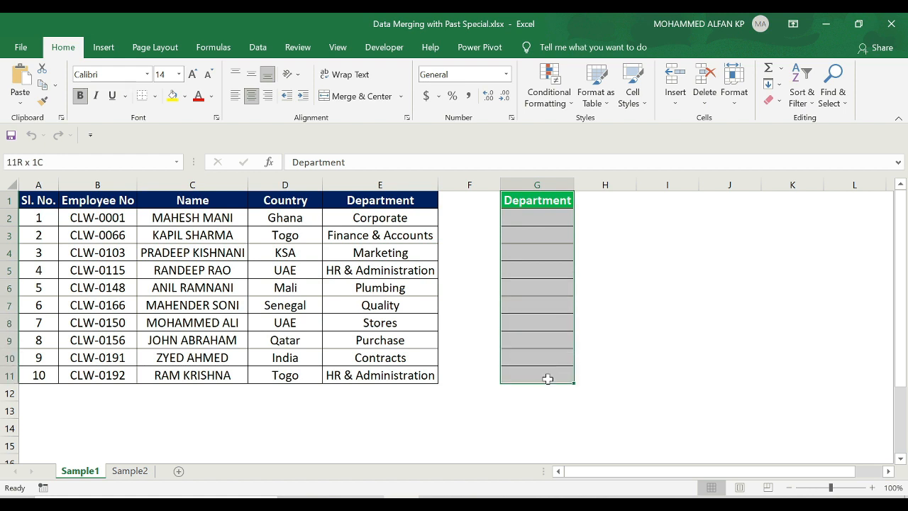
pyautogui.click(664, 329)
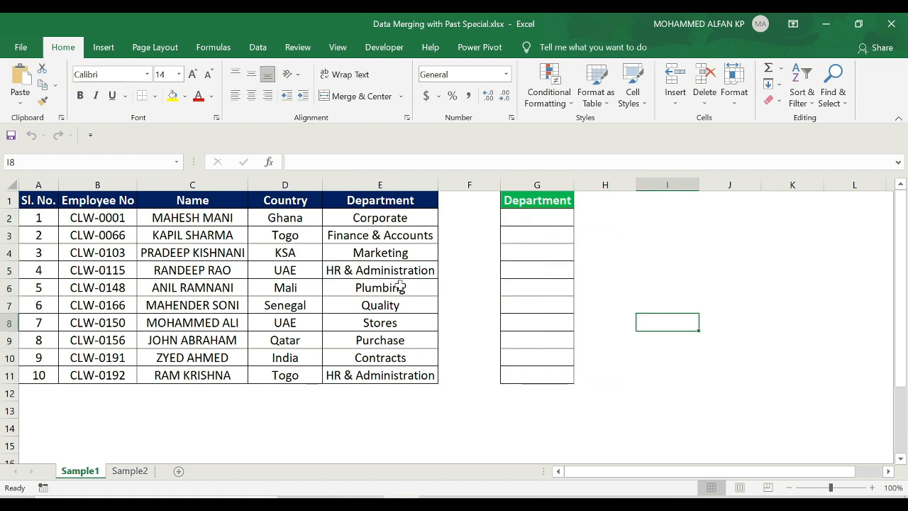
pyautogui.click(537, 216)
pyautogui.click(537, 234)
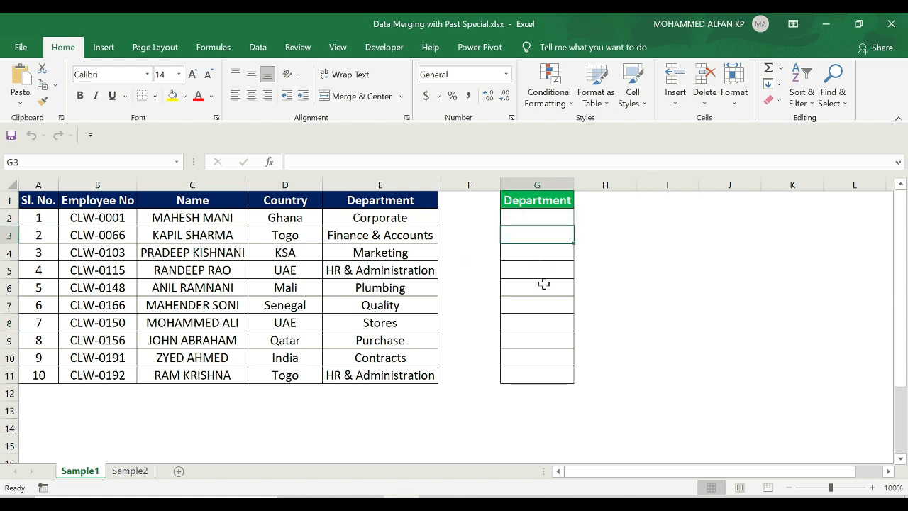
pyautogui.click(544, 285)
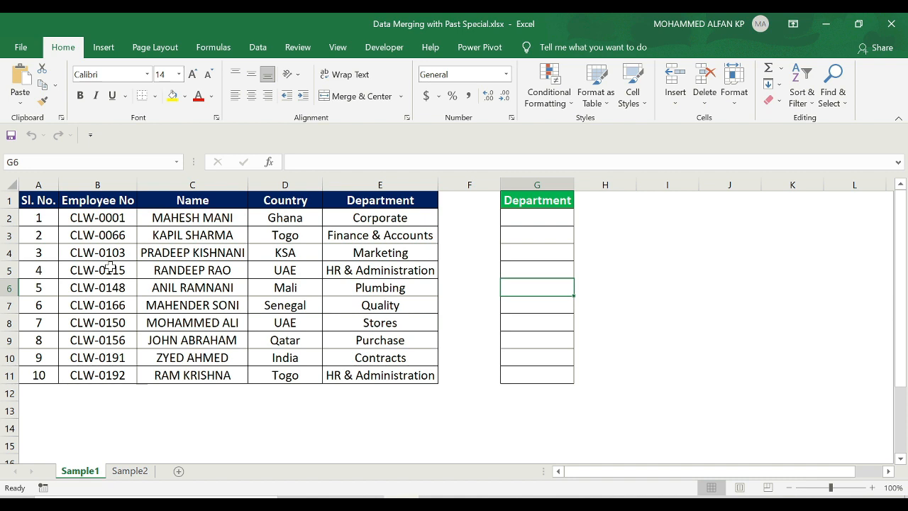
pyautogui.click(406, 223)
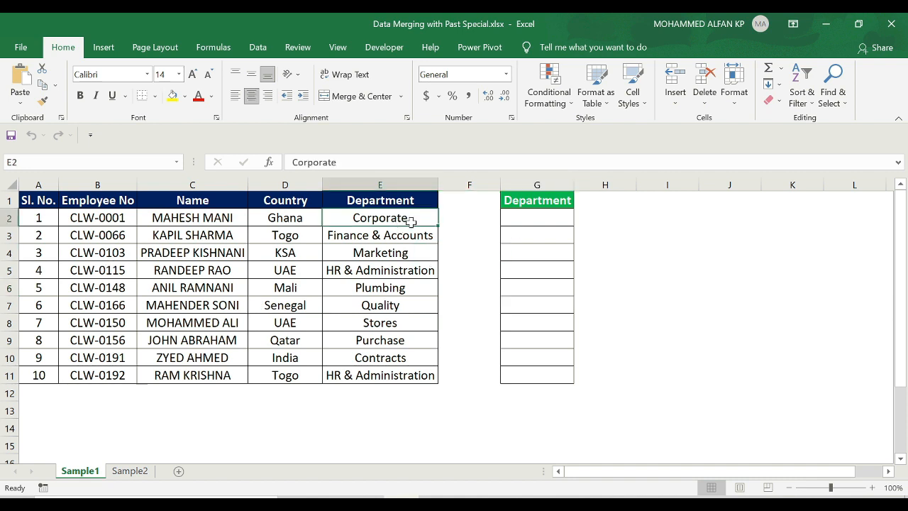
# Enter Sales in G2 and Purchase in G4 of the green Department column.
pyautogui.click(528, 220)
pyautogui.write('Sales')
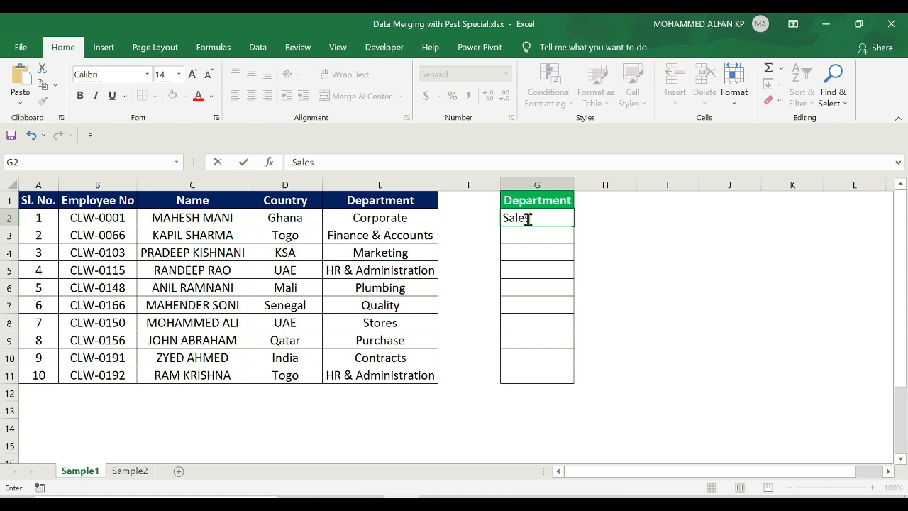
pyautogui.press('Return')
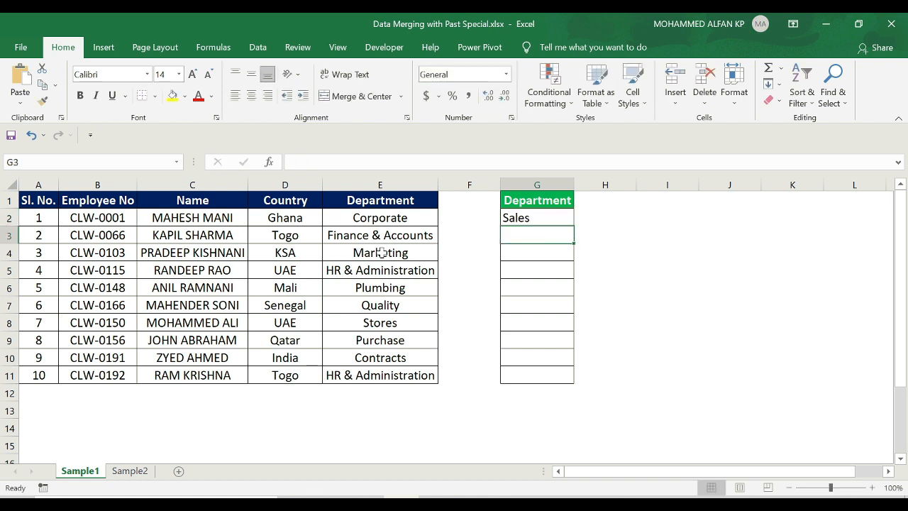
pyautogui.click(565, 253)
pyautogui.write('Pu')
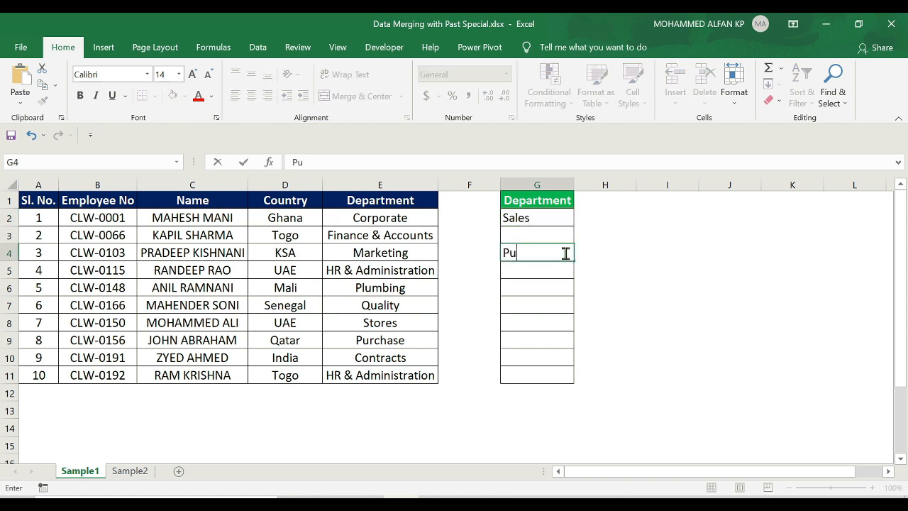
pyautogui.write('rchase')
pyautogui.click(405, 341)
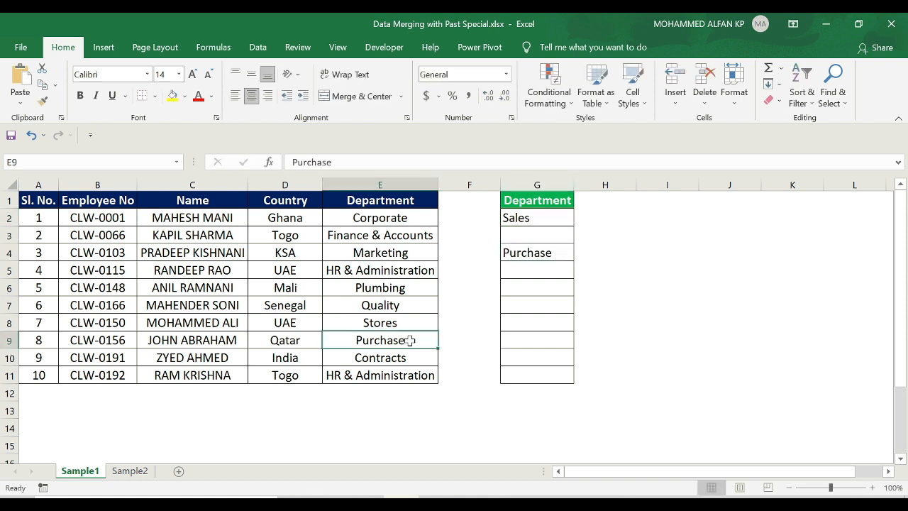
# Enter Marketing in G9 and Sales in G6 of the green Department column.
pyautogui.click(547, 341)
pyautogui.write('M')
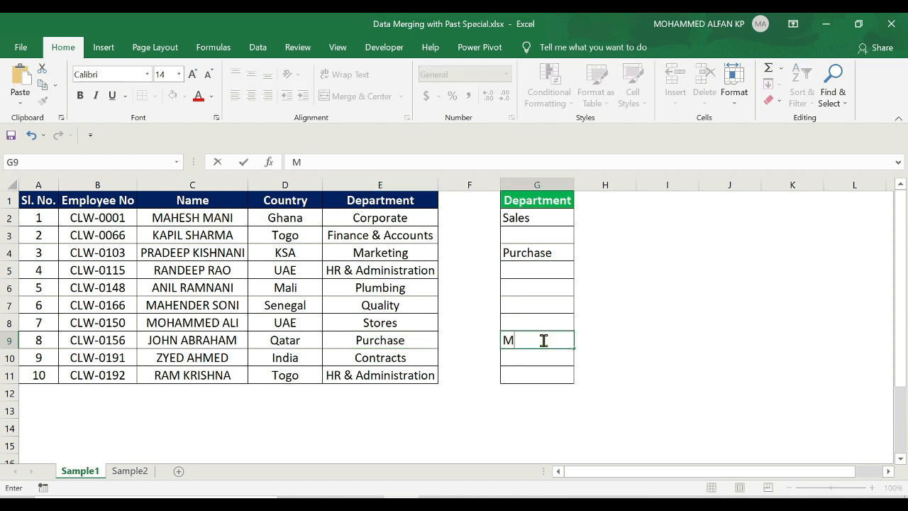
pyautogui.write('arketing')
pyautogui.press('Return')
pyautogui.press('Left')
pyautogui.press('Left')
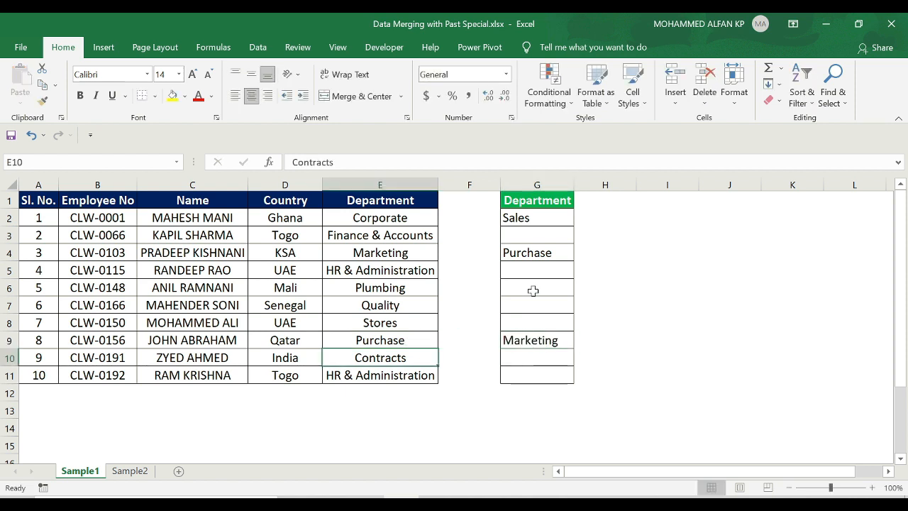
pyautogui.click(548, 287)
pyautogui.write('Sales')
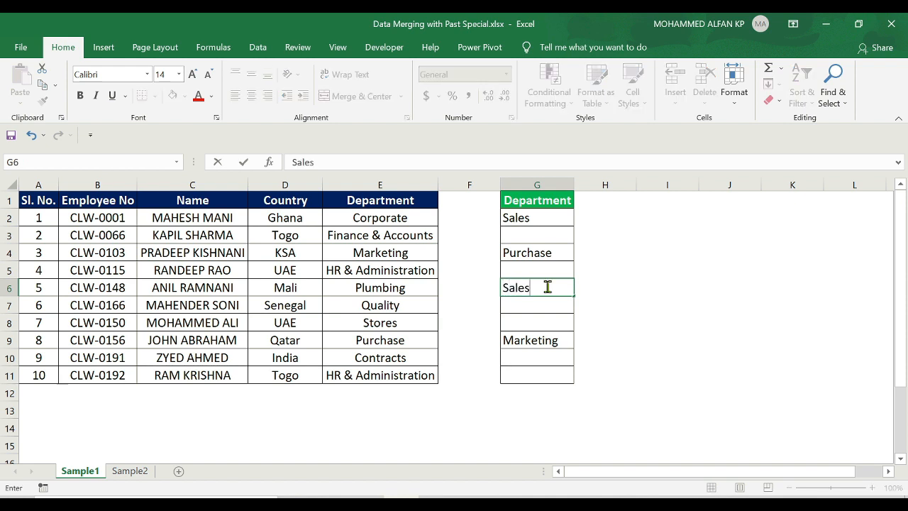
pyautogui.press('Return')
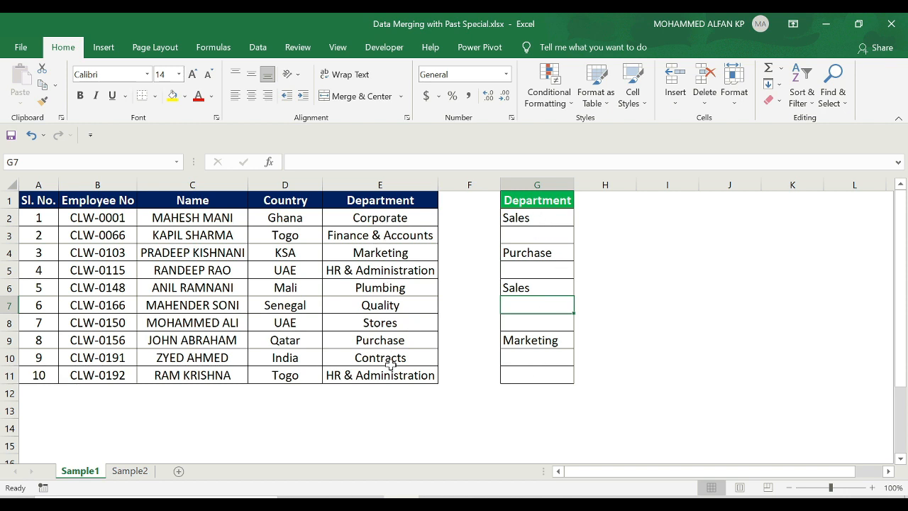
# Try to update the main table cell by cell by copying G2 to E2 and G4 to E4.
pyautogui.click(532, 219)
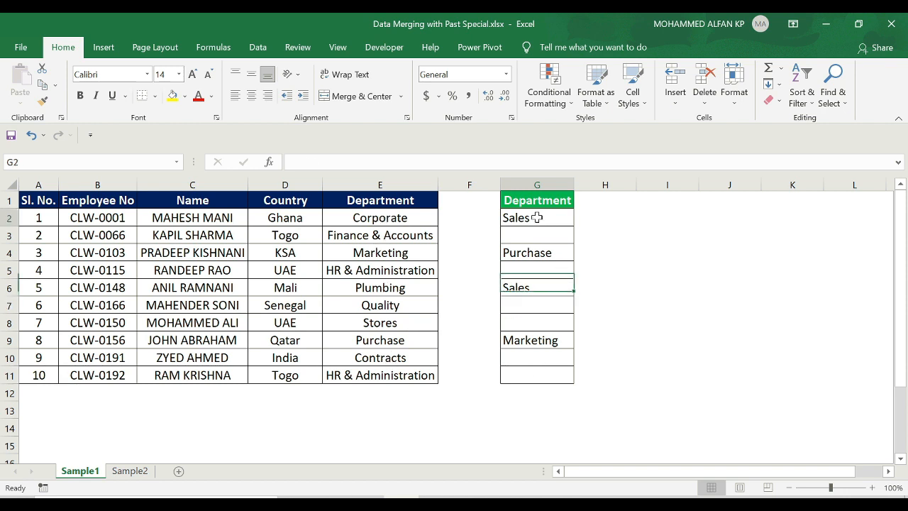
pyautogui.hotkey('ctrl', 'c')
pyautogui.click(386, 216)
pyautogui.hotkey('ctrl', 'v')
pyautogui.click(550, 254)
pyautogui.press('Escape')
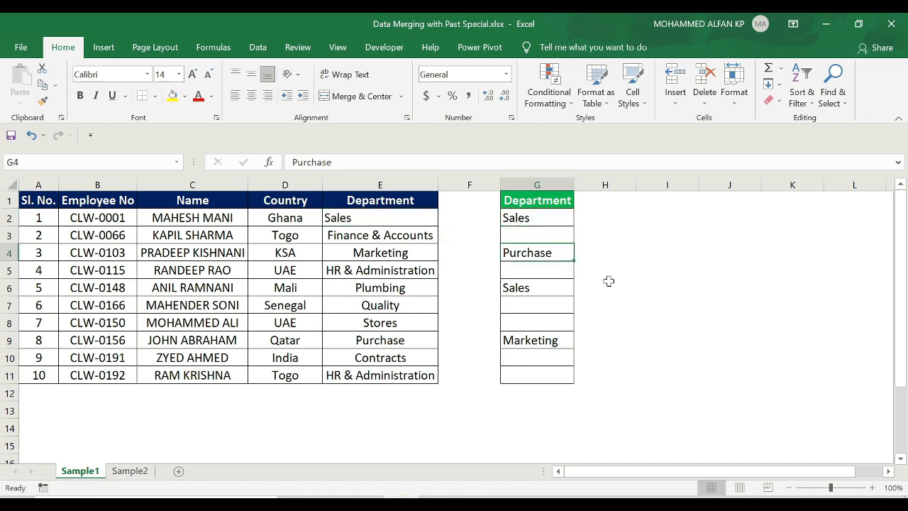
pyautogui.hotkey('ctrl', 'c')
pyautogui.click(412, 254)
pyautogui.hotkey('ctrl', 'v')
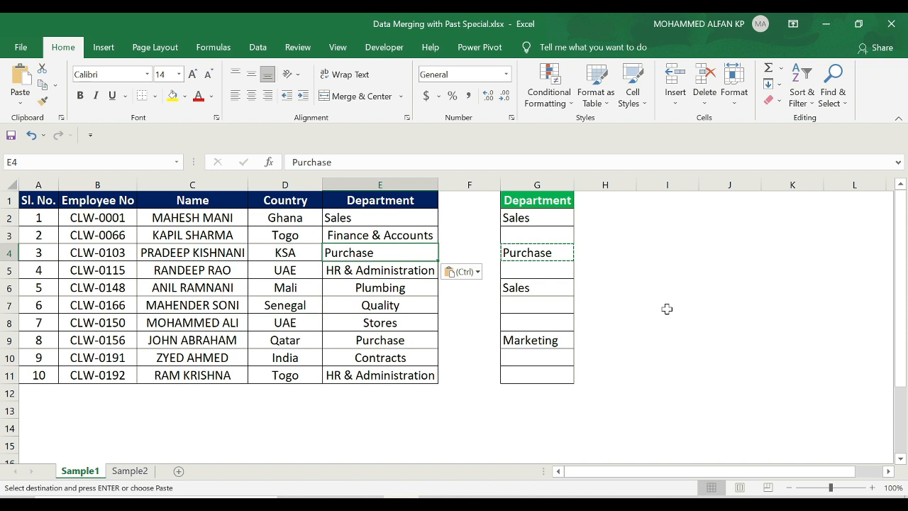
pyautogui.press('Escape')
# Undo both single-cell pastes in the main table's Department column.
pyautogui.hotkey('ctrl', 'z')
pyautogui.hotkey('ctrl', 'z')
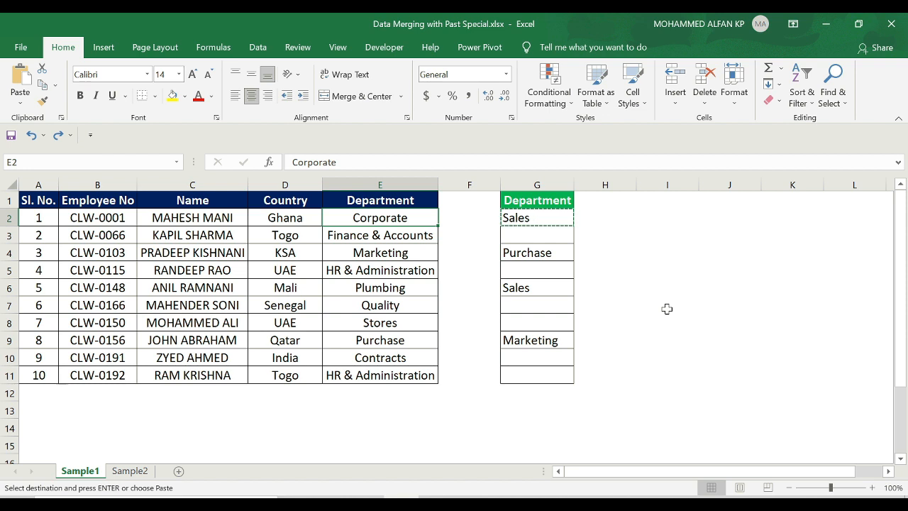
pyautogui.press('Escape')
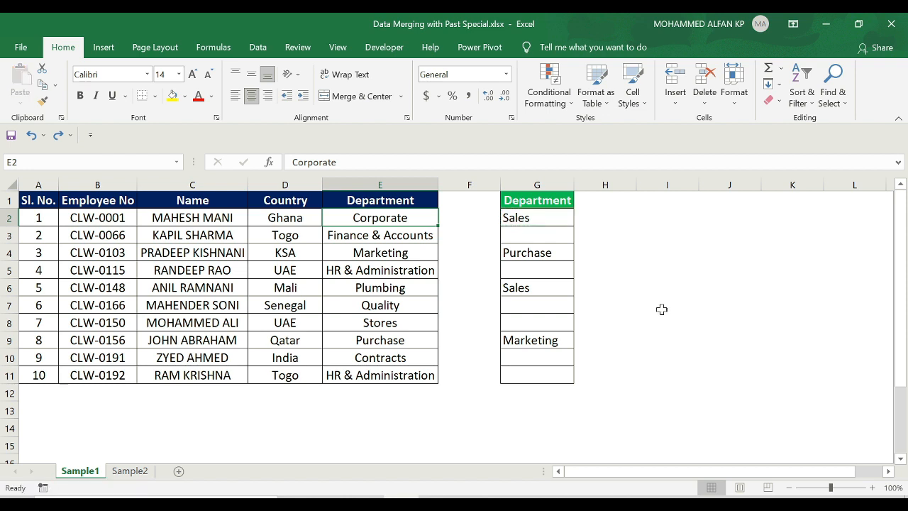
# Try to paste the whole range G2:G11 over the main Department column from E2, and undo the paste.
pyautogui.moveTo(533, 215); pyautogui.dragTo(542, 376)
pyautogui.hotkey('ctrl', 'c')
pyautogui.click(401, 218)
pyautogui.hotkey('ctrl', 'v')
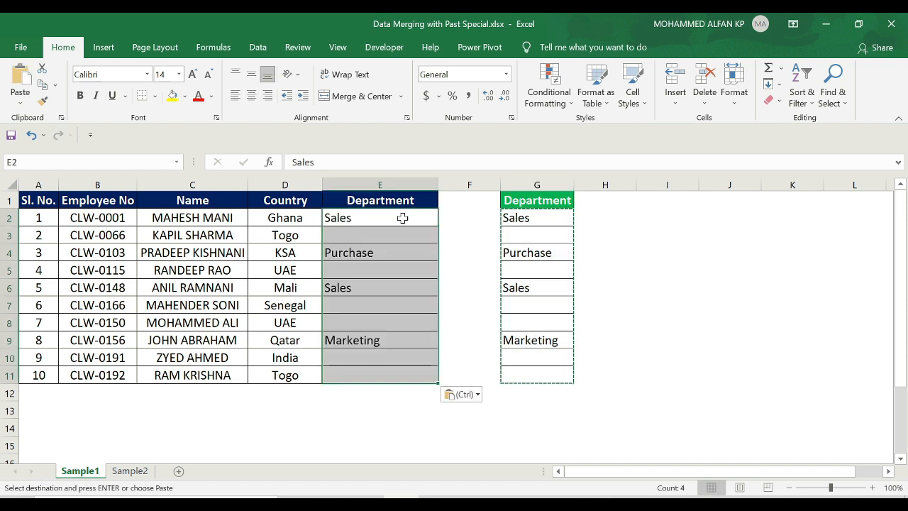
pyautogui.hotkey('ctrl', 'z')
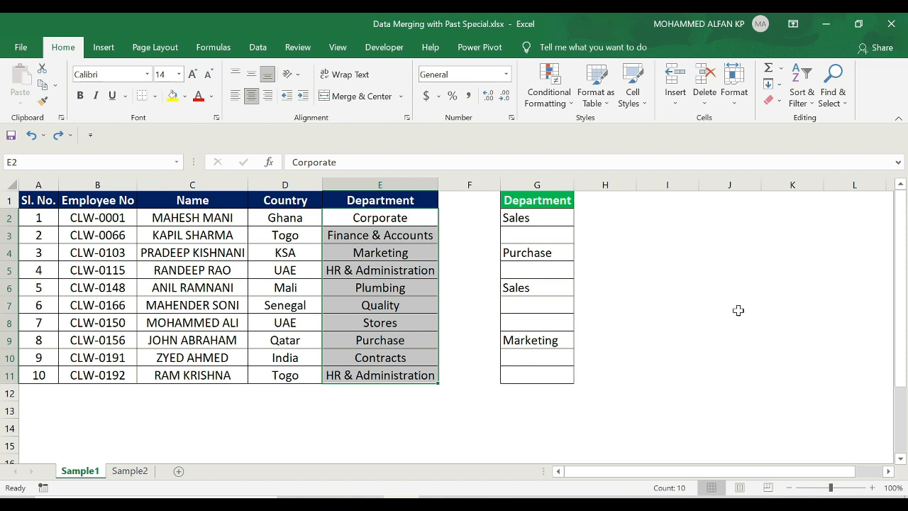
pyautogui.click(737, 310)
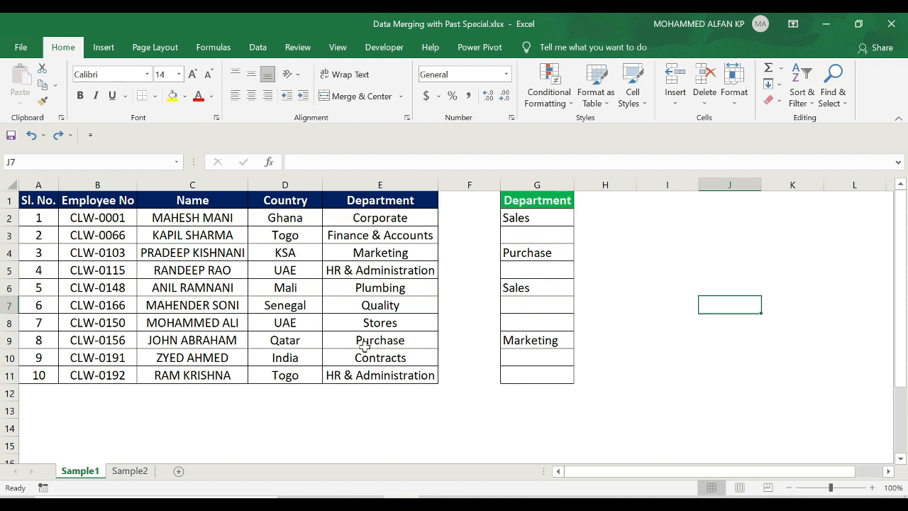
# Copy G2:G11 and Paste Special it into the main Department column from E2 as Values with Skip blanks.
pyautogui.click(550, 219)
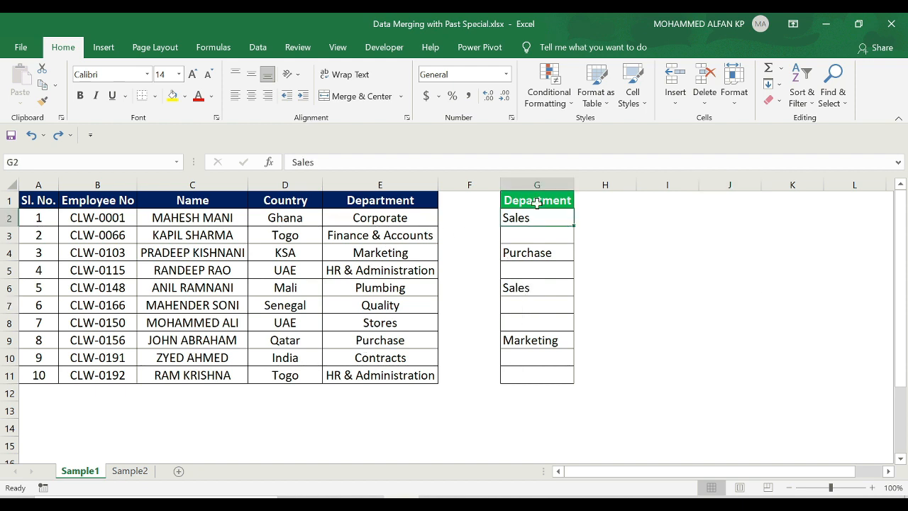
pyautogui.moveTo(537, 225); pyautogui.dragTo(540, 375)
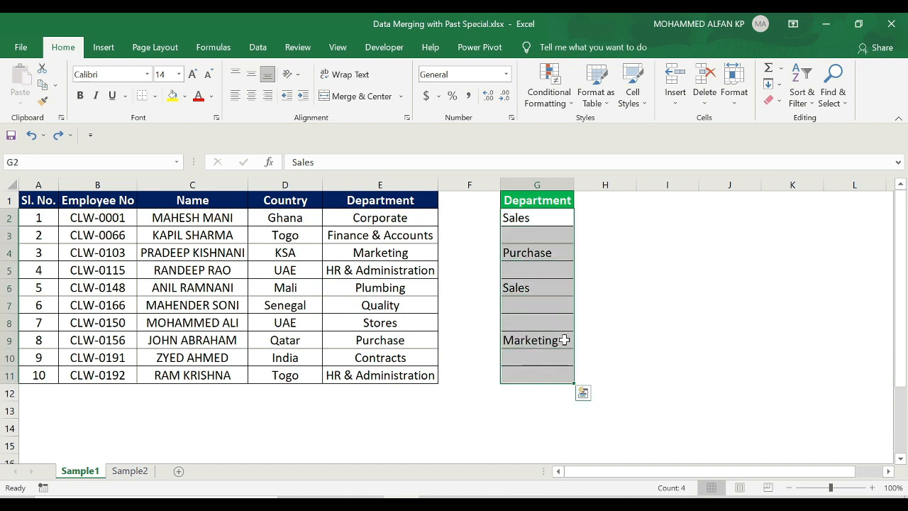
pyautogui.hotkey('ctrl', 'c')
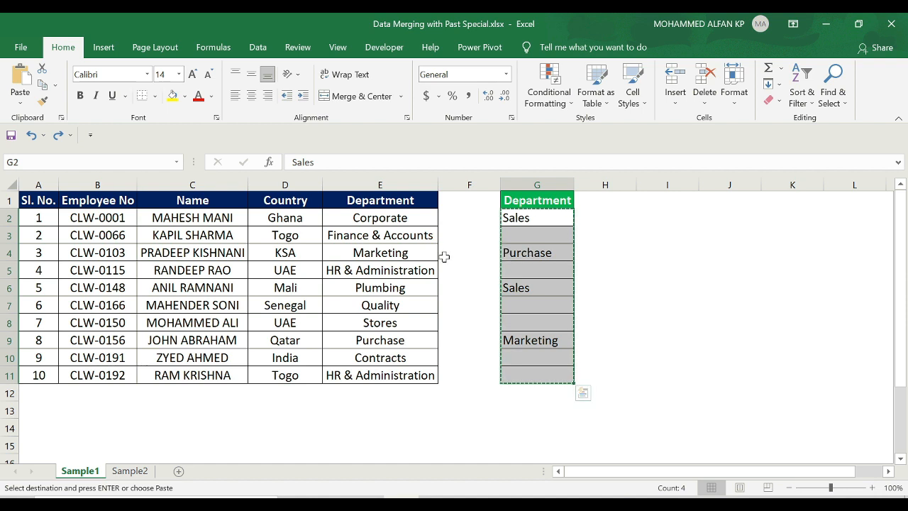
pyautogui.click(386, 218)
pyautogui.rightClick(392, 224)
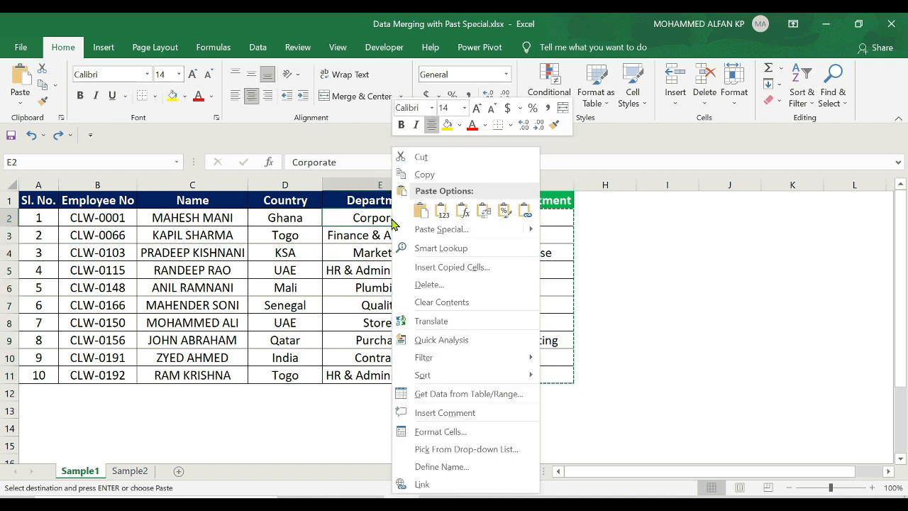
pyautogui.click(458, 229)
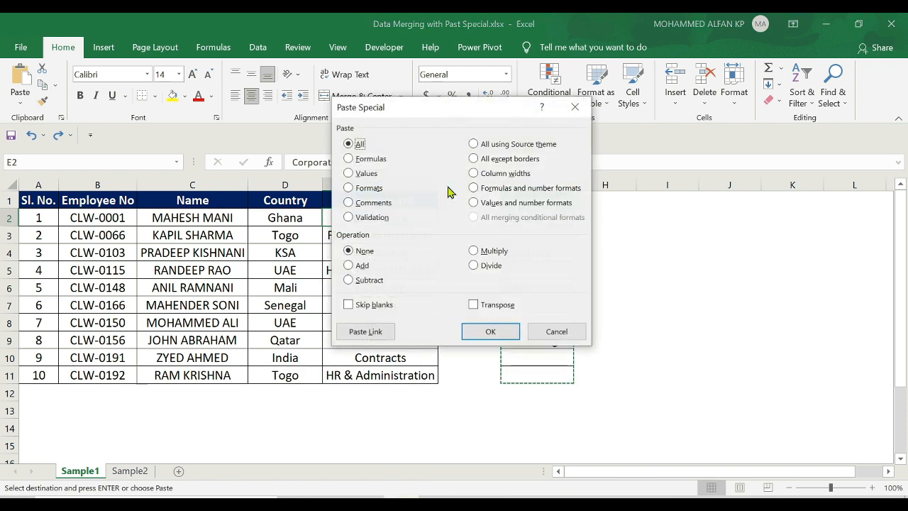
pyautogui.moveTo(447, 115); pyautogui.dragTo(158, 200)
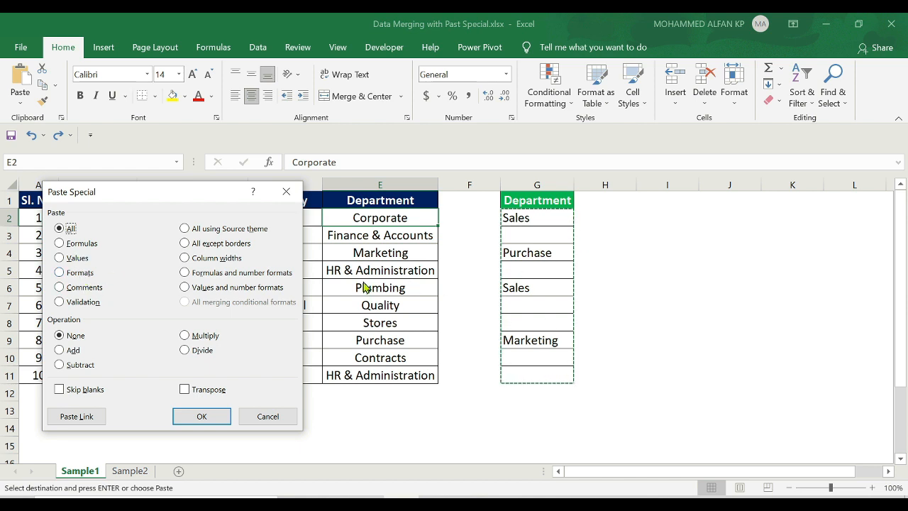
pyautogui.click(62, 259)
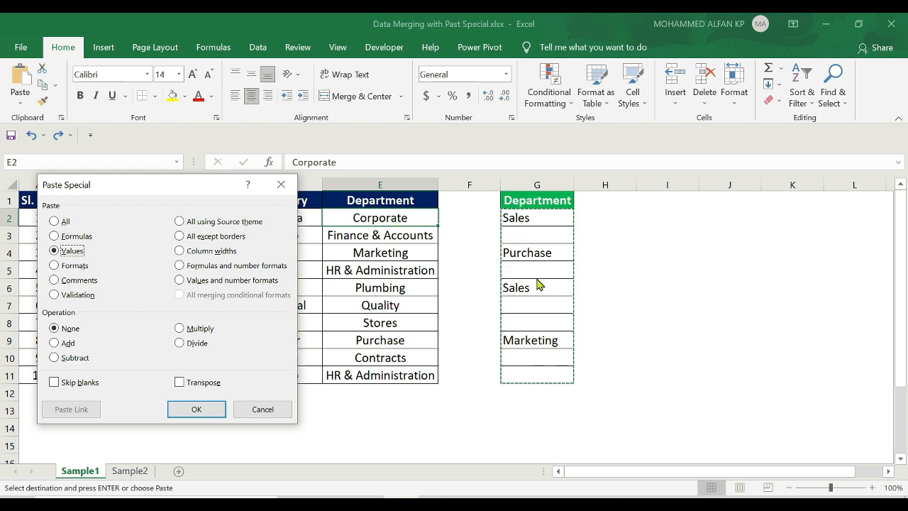
pyautogui.click(54, 383)
pyautogui.moveTo(156, 192); pyautogui.dragTo(735, 179)
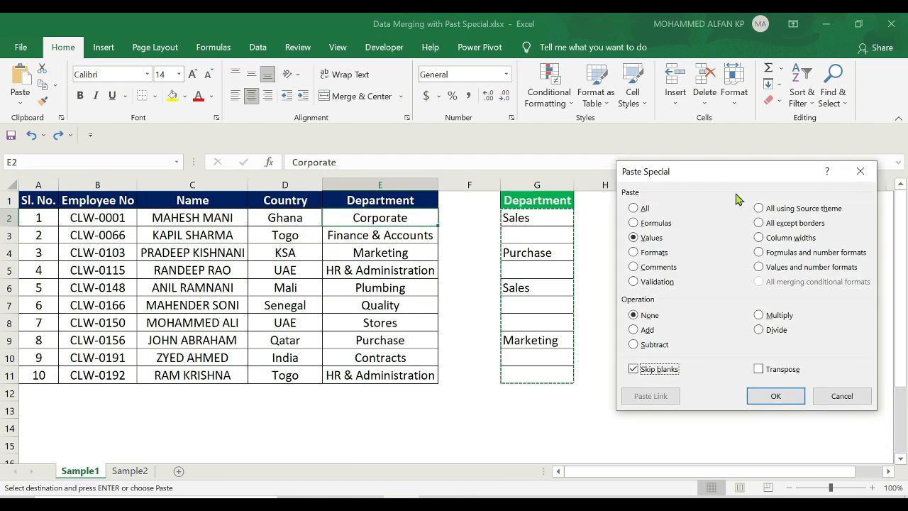
pyautogui.click(779, 396)
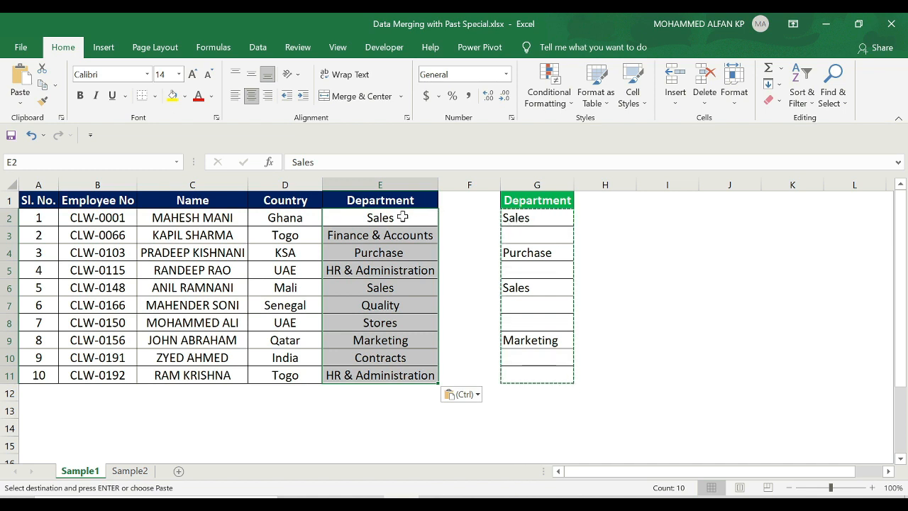
pyautogui.press('Escape')
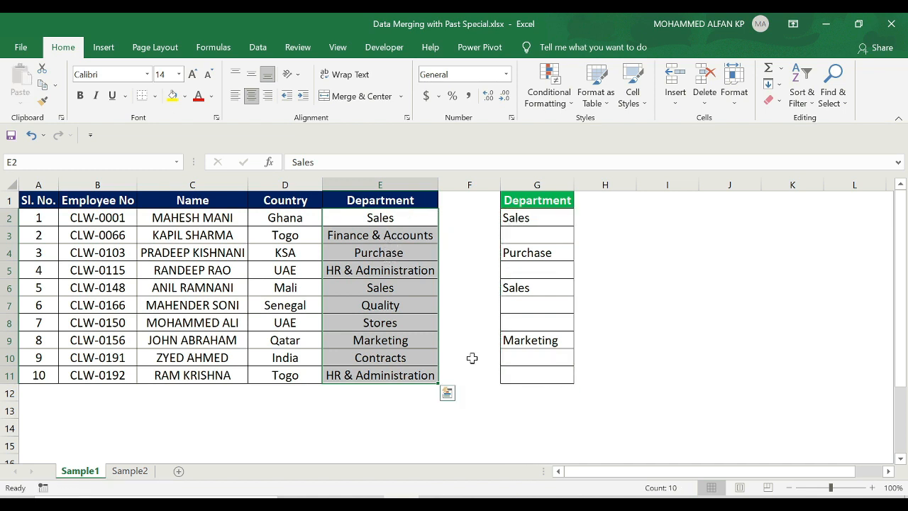
# Switch to the Sample2 sheet and check how far the employee table extends by selecting its Name column from C2 to the last row.
pyautogui.click(132, 473)
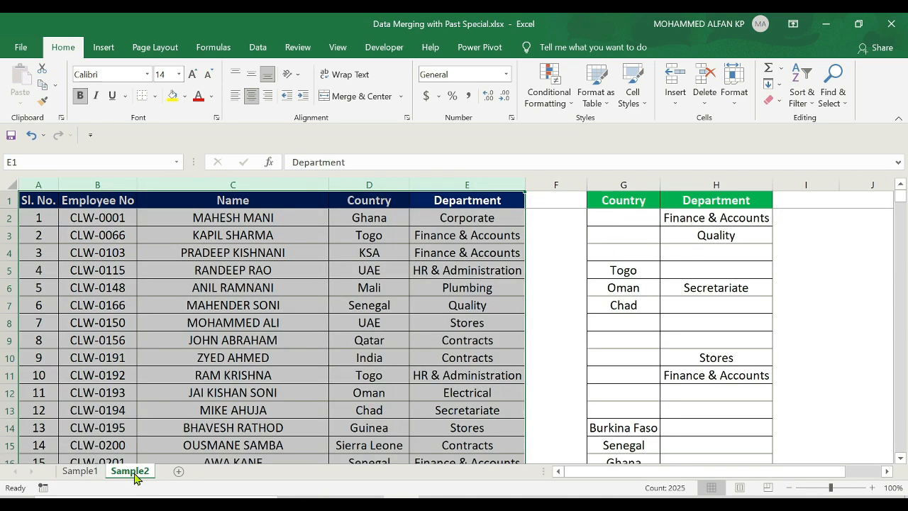
pyautogui.click(569, 275)
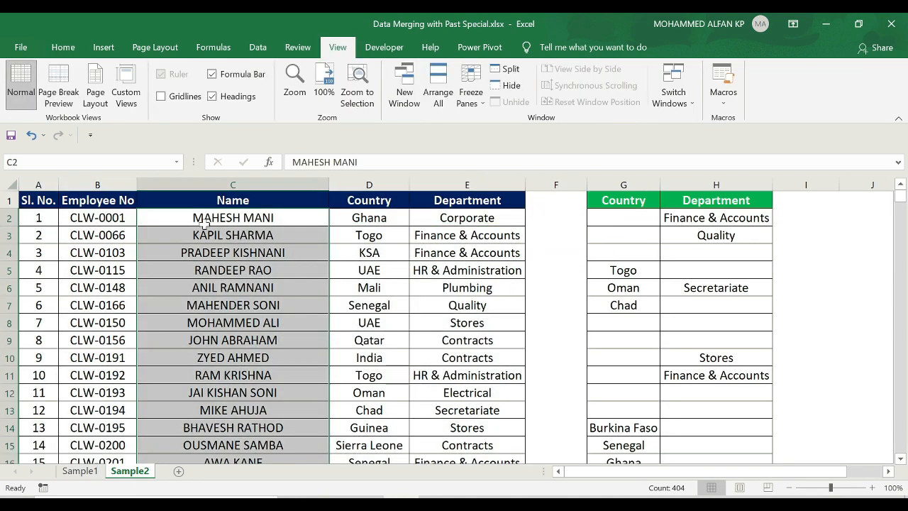
pyautogui.click(201, 213)
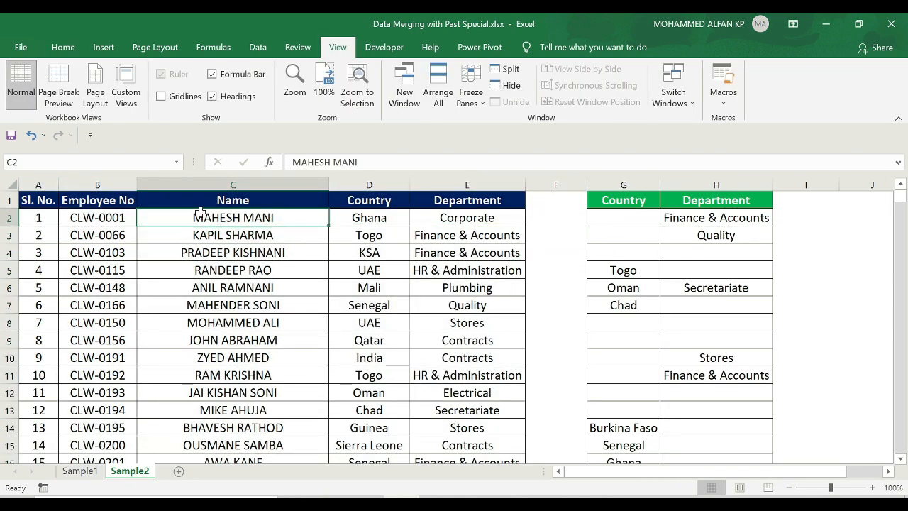
pyautogui.hotkey('ctrl', 'shift', 'Down')
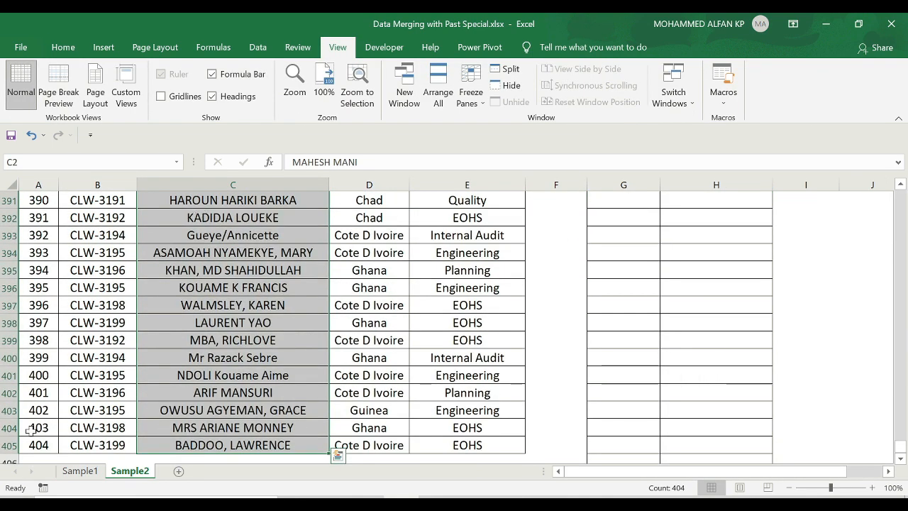
pyautogui.moveTo(900, 447); pyautogui.dragTo(900, 197)
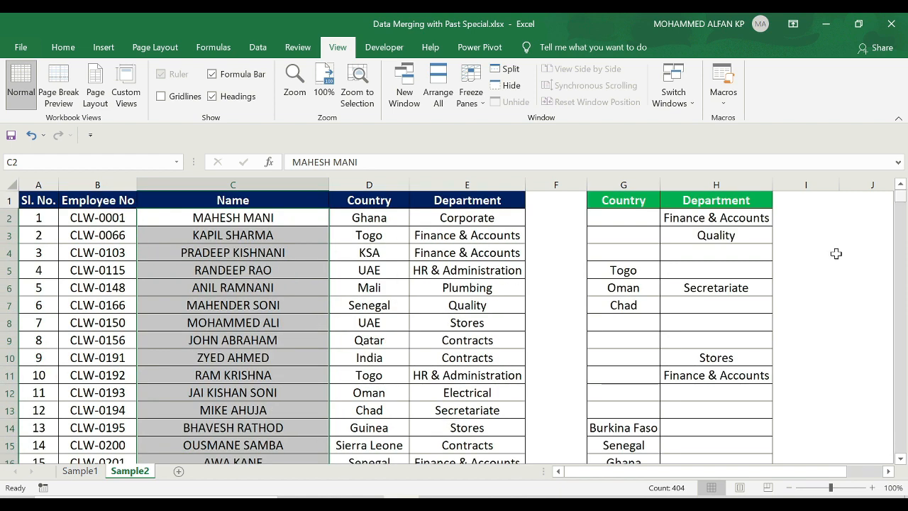
pyautogui.click(814, 288)
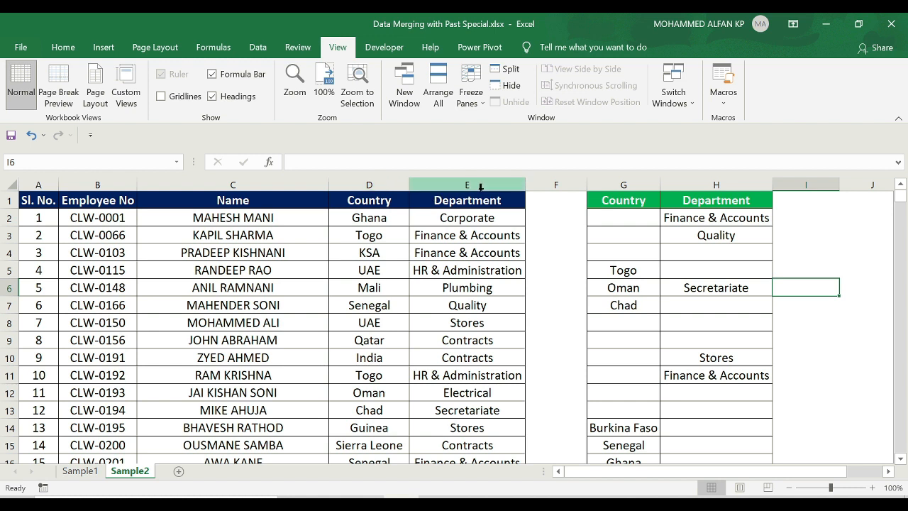
# Copy the updated Country and Department entries in columns G and H, from G2 down to the table's last row.
pyautogui.click(621, 220)
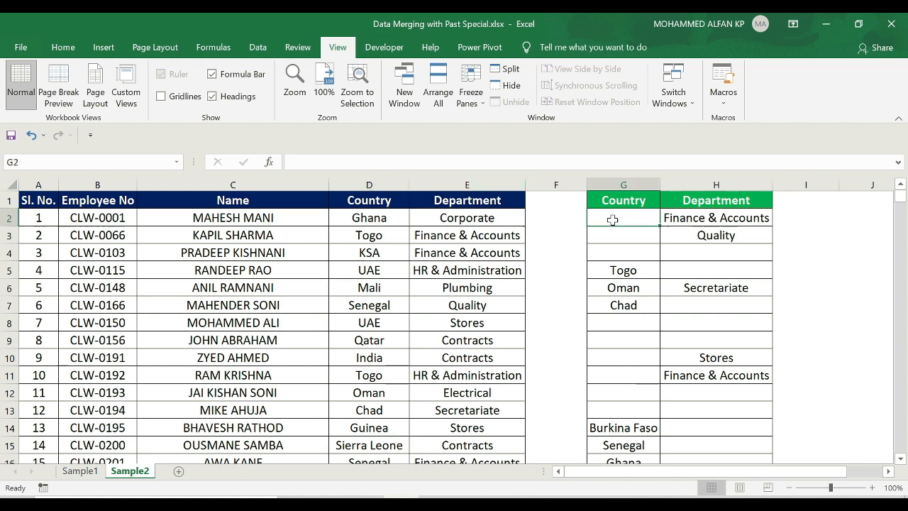
pyautogui.moveTo(612, 220); pyautogui.dragTo(717, 458)
pyautogui.hotkey('ctrl', 'c')
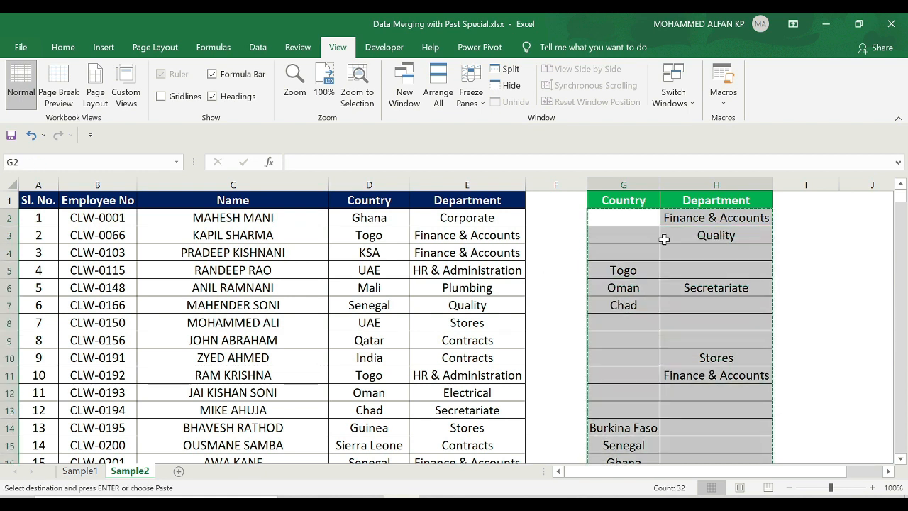
# Paste Special the copied entries into the main Country and Department columns from D2 as Values with Skip blanks, and review the merged rows.
pyautogui.press('Left')
pyautogui.press('Left')
pyautogui.press('Left')
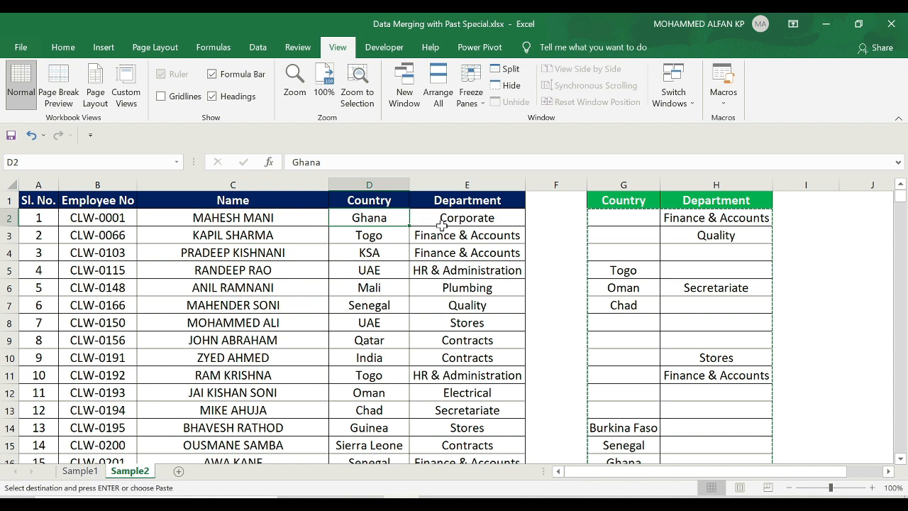
pyautogui.rightClick(364, 218)
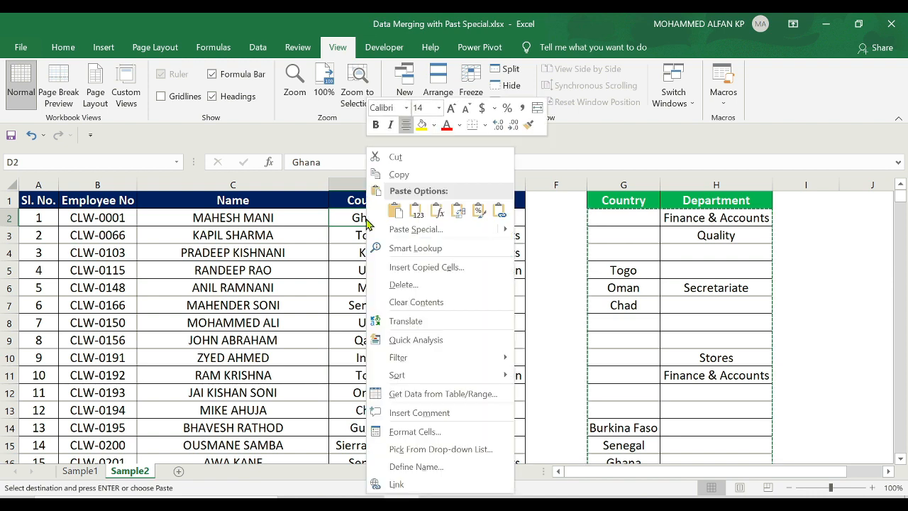
pyautogui.click(415, 234)
pyautogui.moveTo(394, 111); pyautogui.dragTo(223, 132)
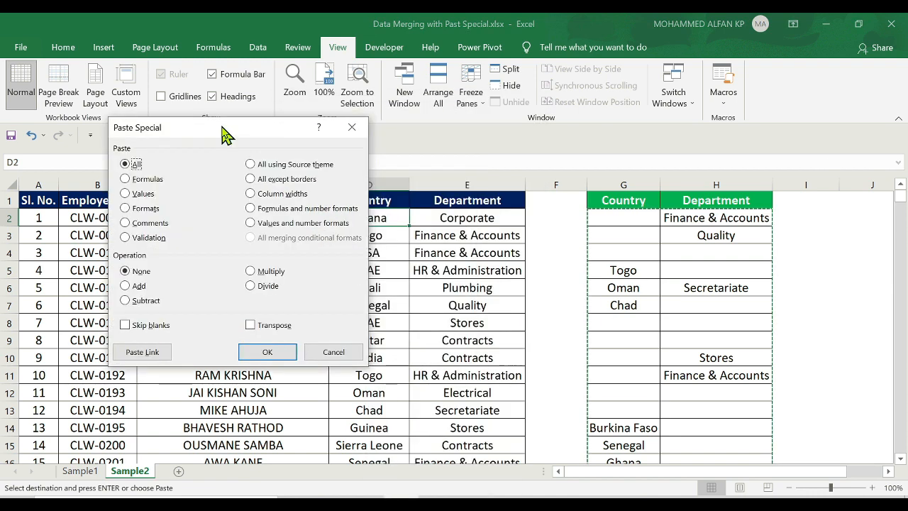
pyautogui.click(126, 193)
pyautogui.click(126, 325)
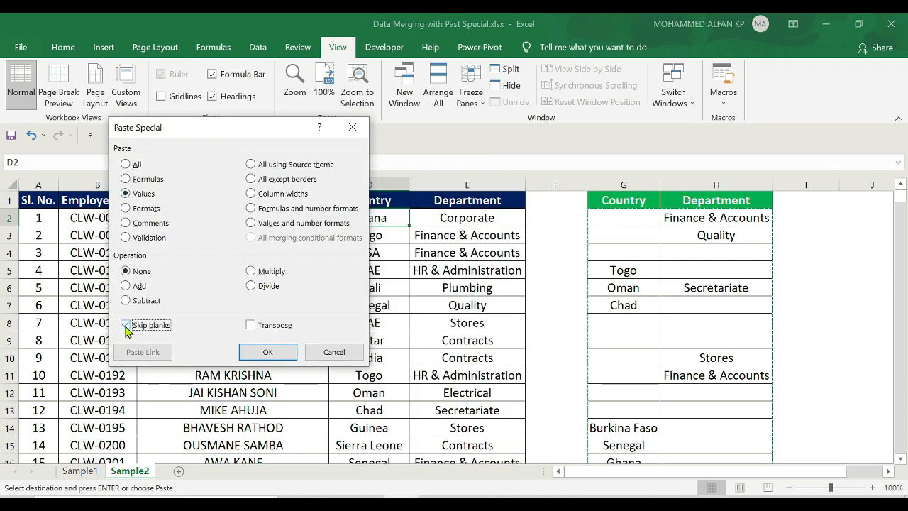
pyautogui.click(268, 352)
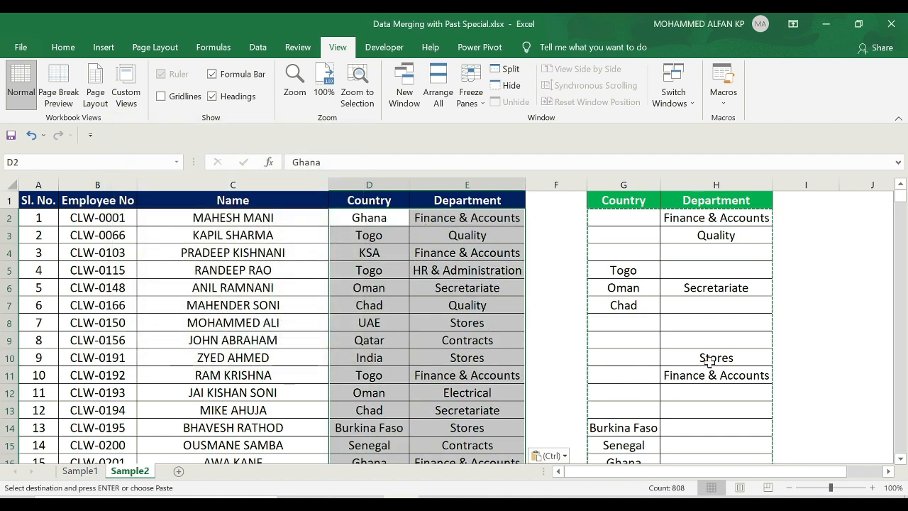
pyautogui.scroll(-2, 621, 376)
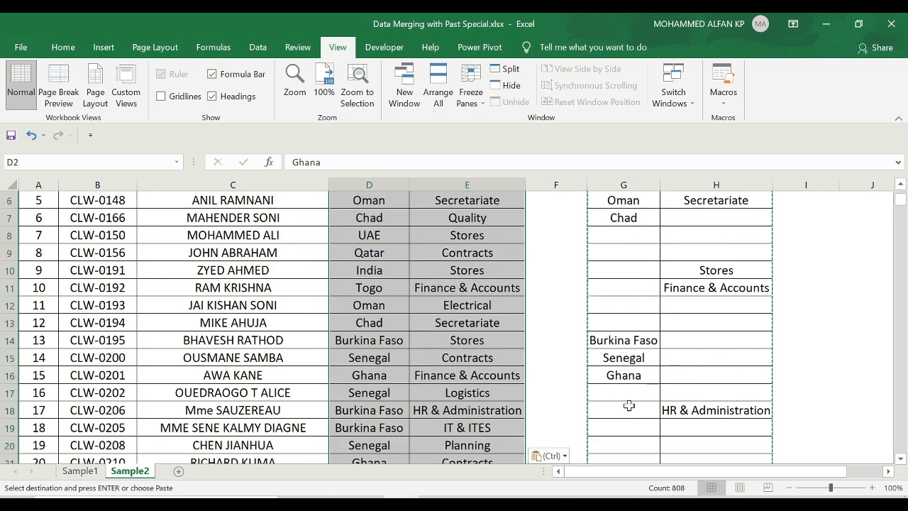
pyautogui.scroll(-5, 383, 351)
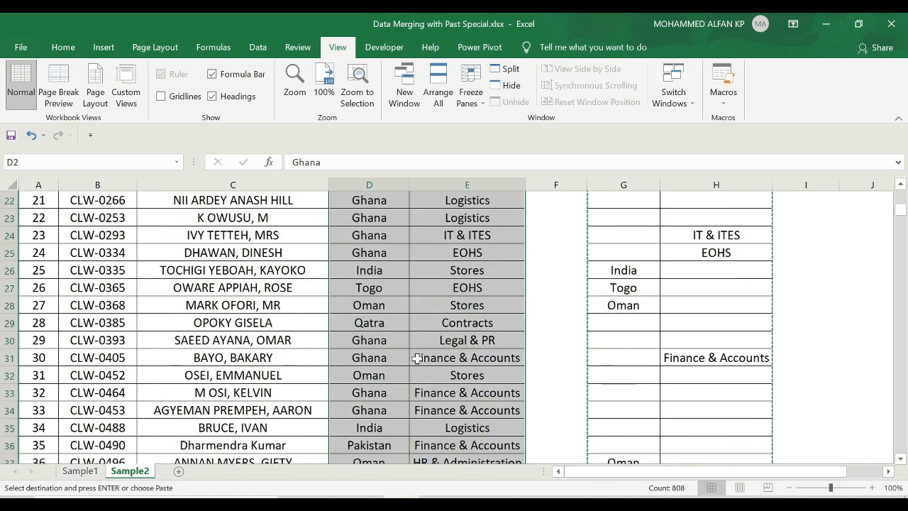
pyautogui.scroll(5, 418, 354)
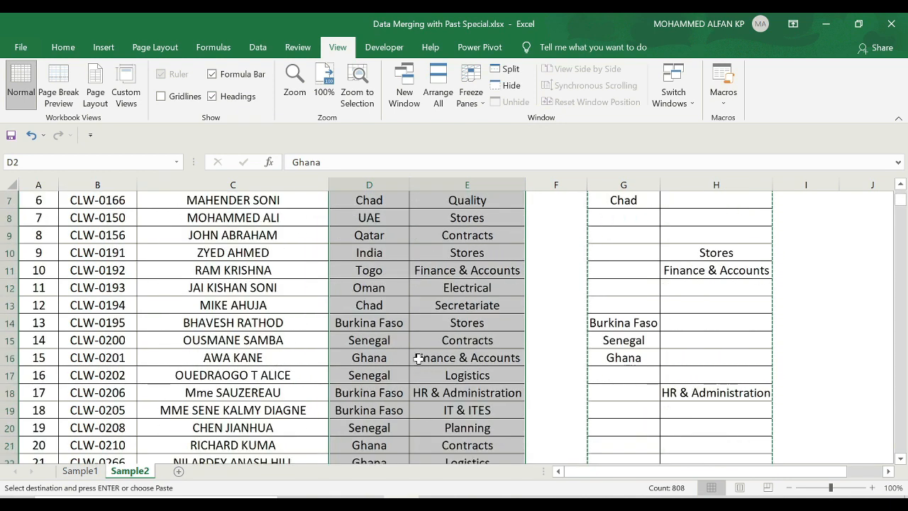
pyautogui.scroll(2, 418, 358)
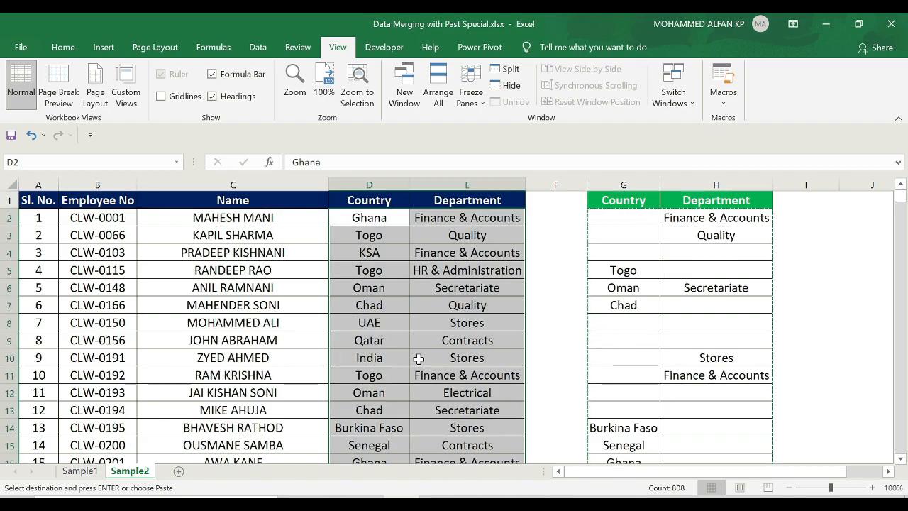